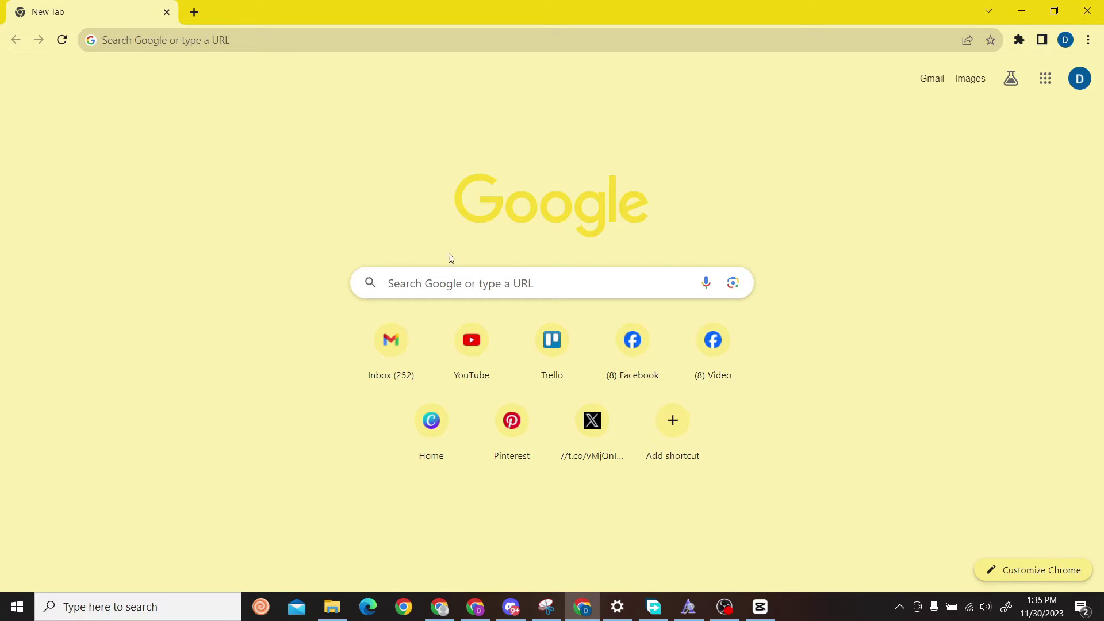
Search Google for 'udemy' from the Chrome address bar, correcting a typo
click(265, 42)
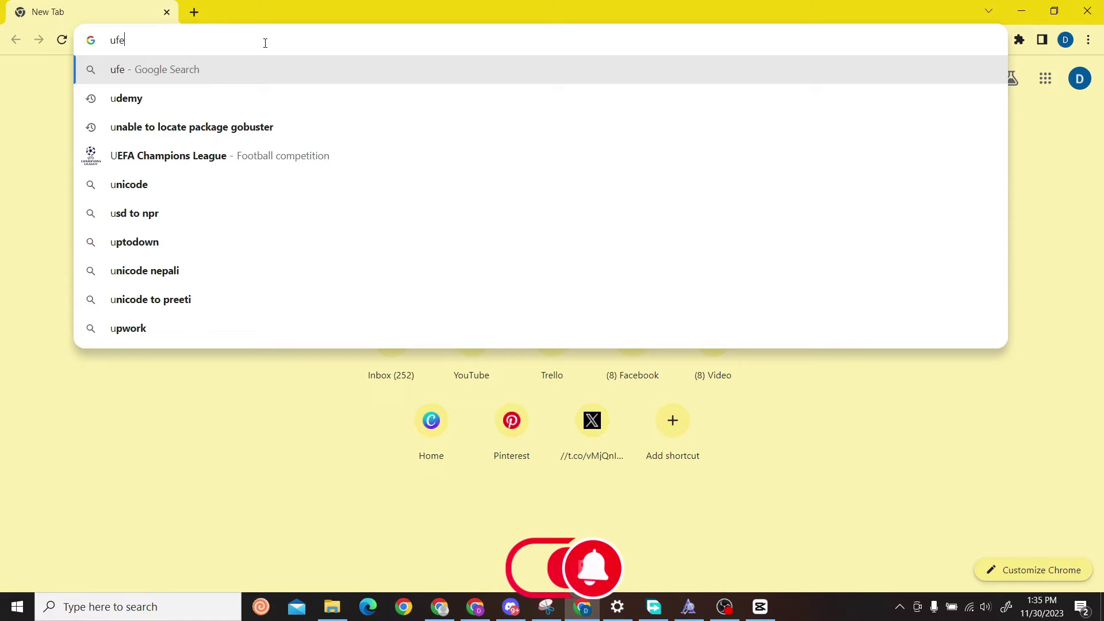
text(udenmy)
key(BackSpace)
key(BackSpace)
key(BackSpace)
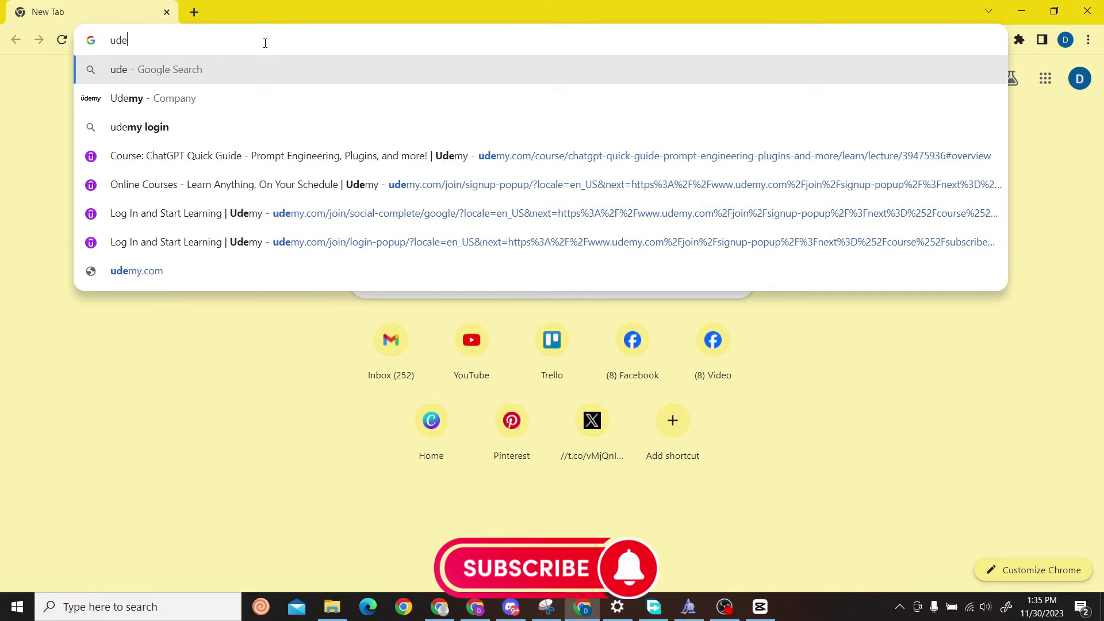
text(my)
key(Return)
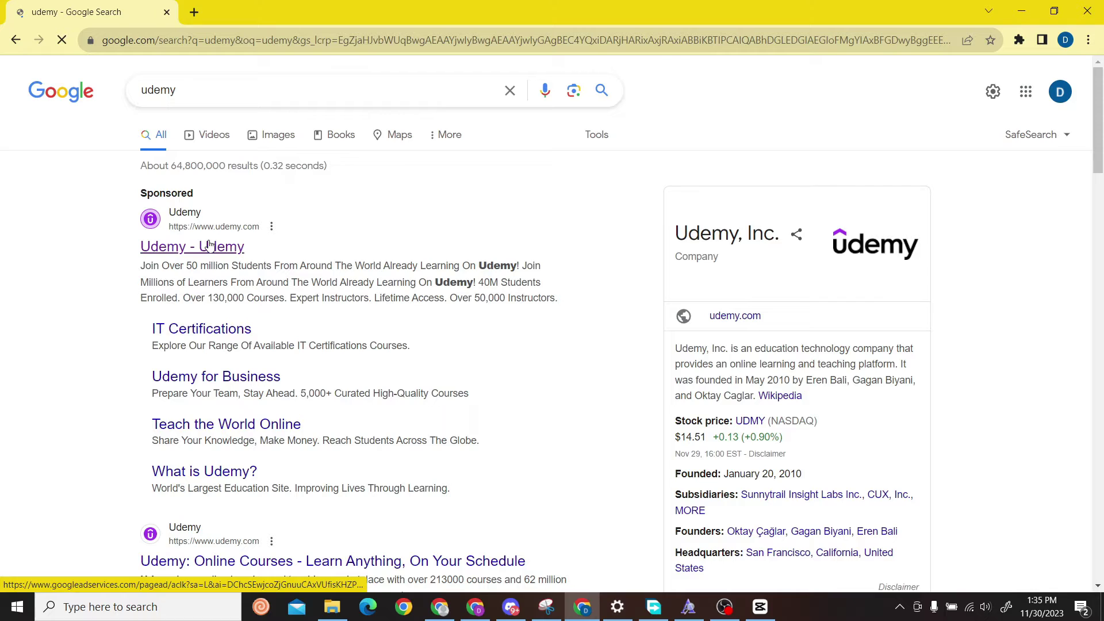
Go to Udemy via the sponsored result and search for the ChatGPT Quick Guide course
click(221, 247)
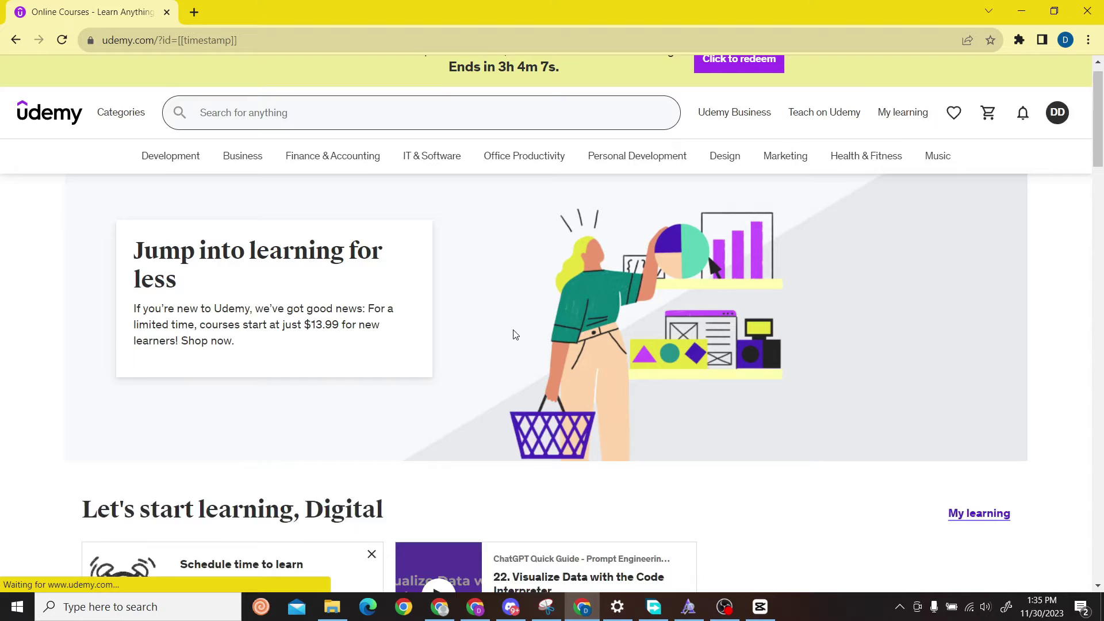
click(325, 129)
text(free)
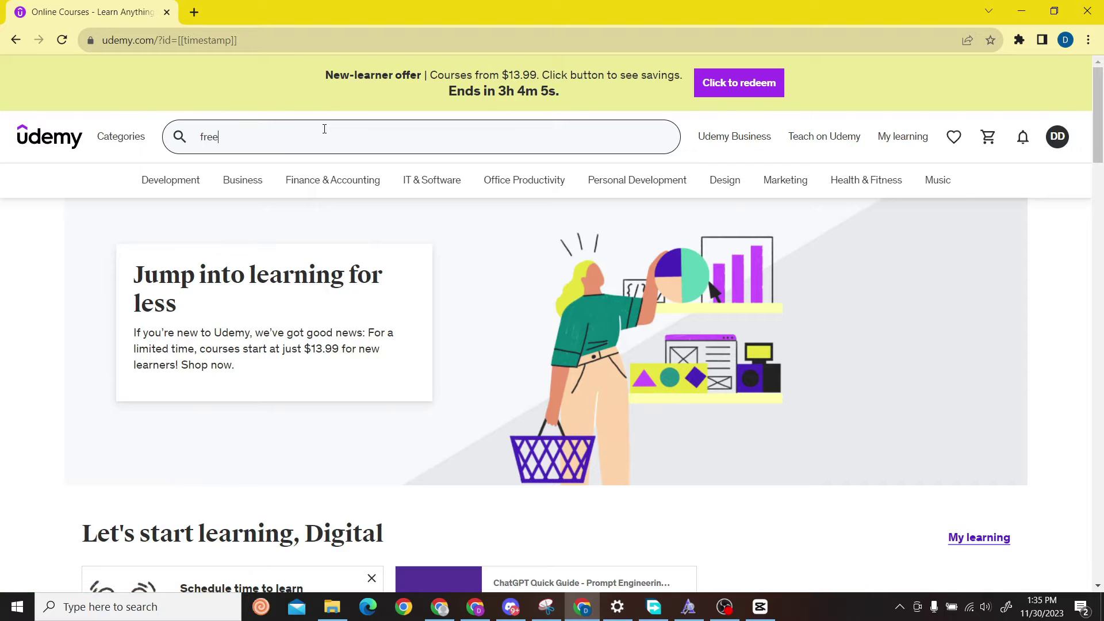
key(Return)
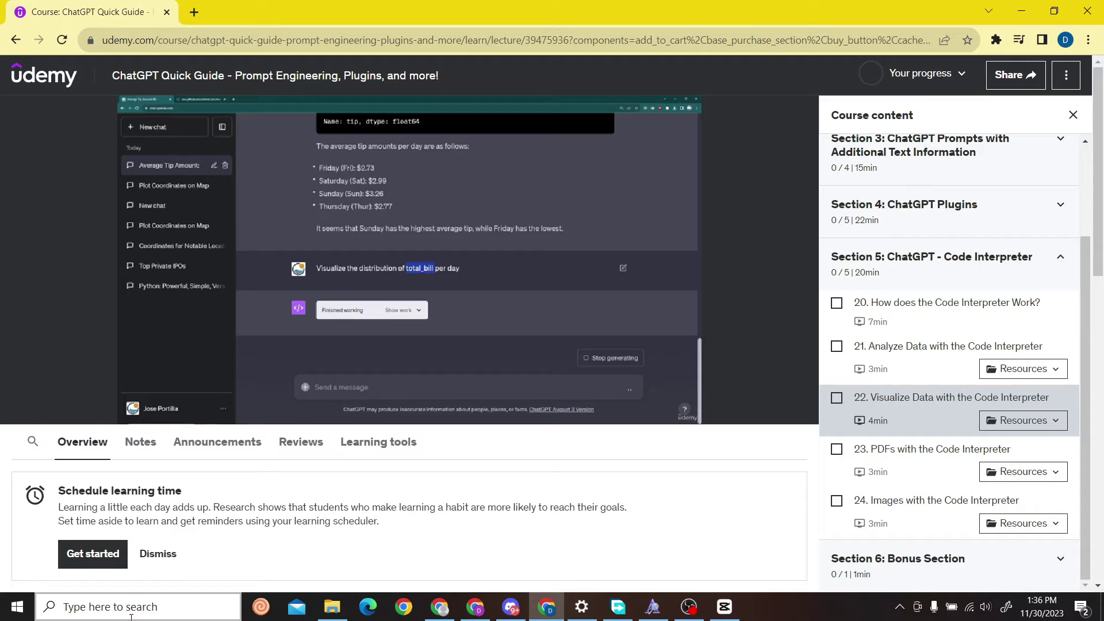
Search Windows for 'snipping' and launch Snipping Tool from the results
click(132, 607)
text(ni)
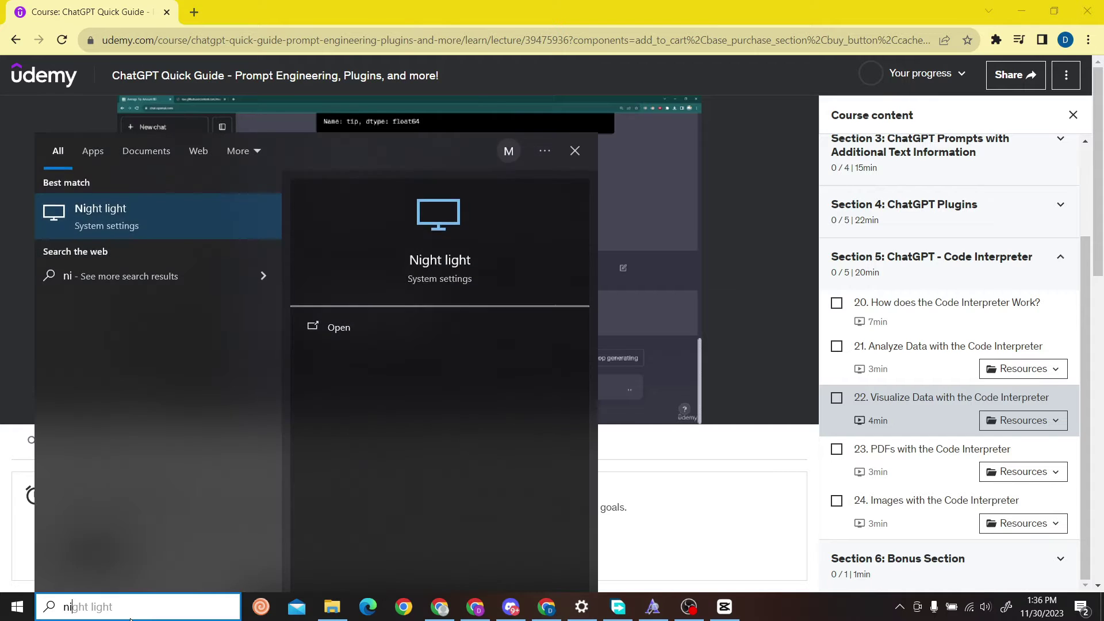
text(p)
key(BackSpace)
key(BackSpace)
key(BackSpace)
text(s)
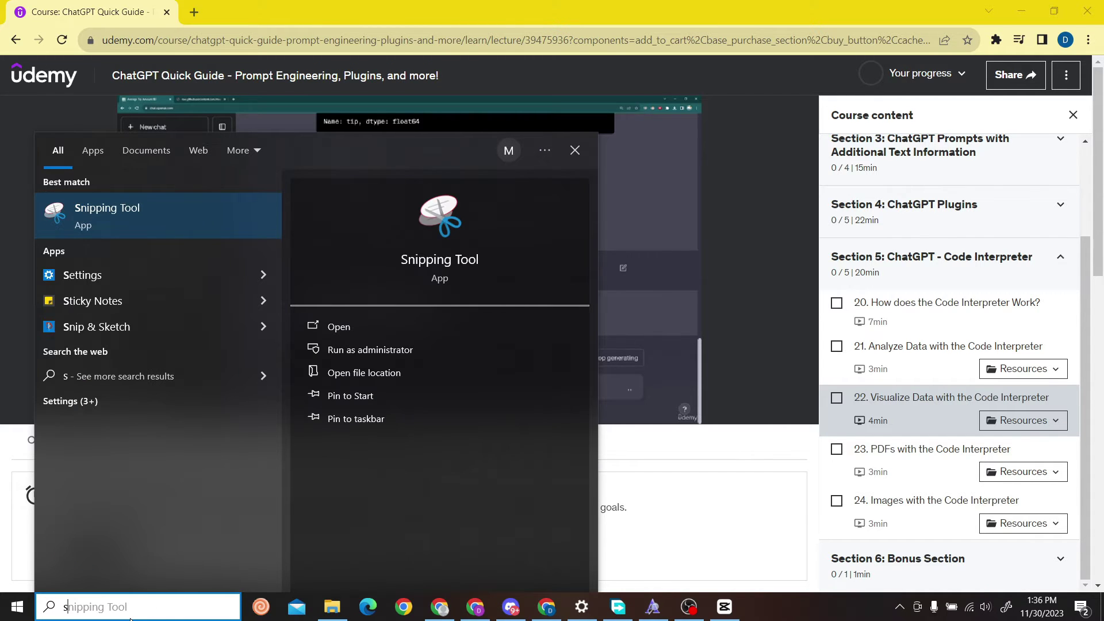
text(nipping)
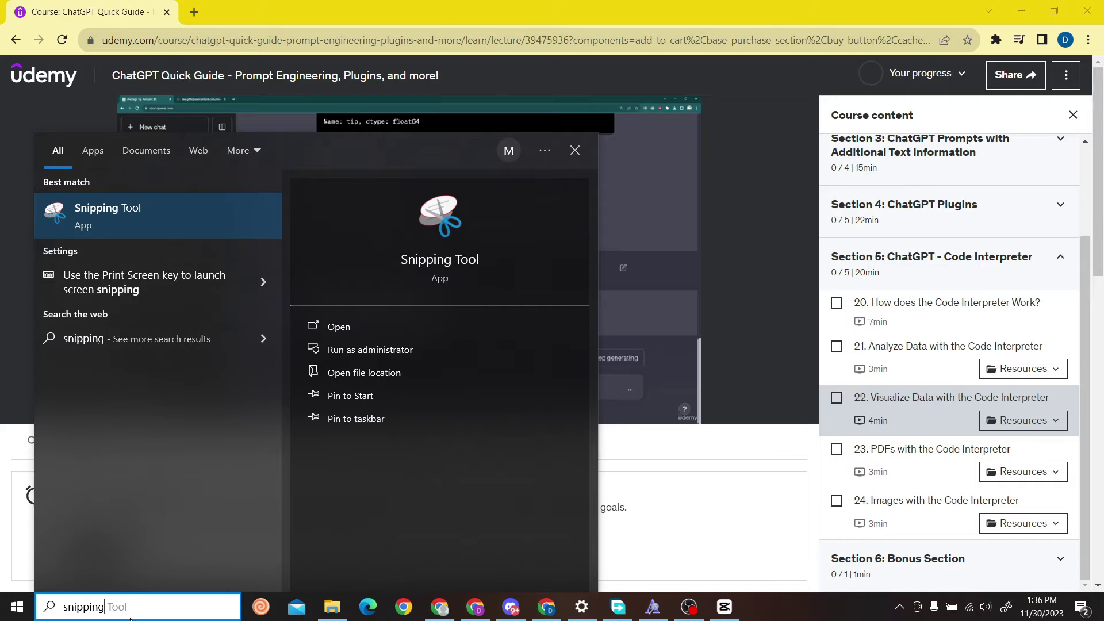
key(Return)
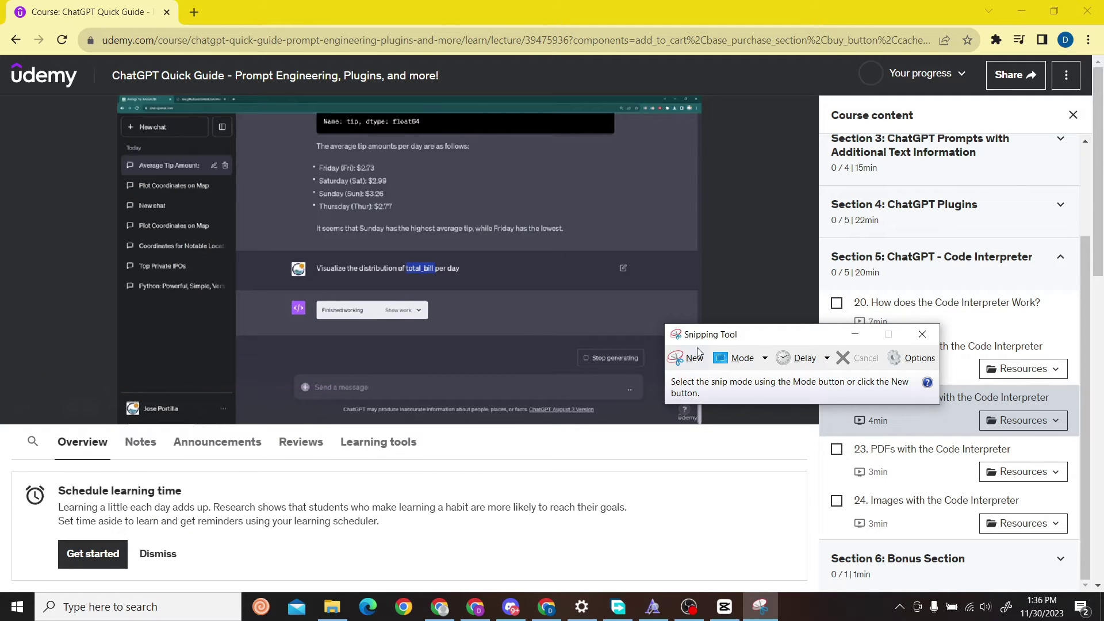
Move Snipping Tool aside and snip a rectangle covering the course page
drag(731, 335, 897, 324)
click(854, 346)
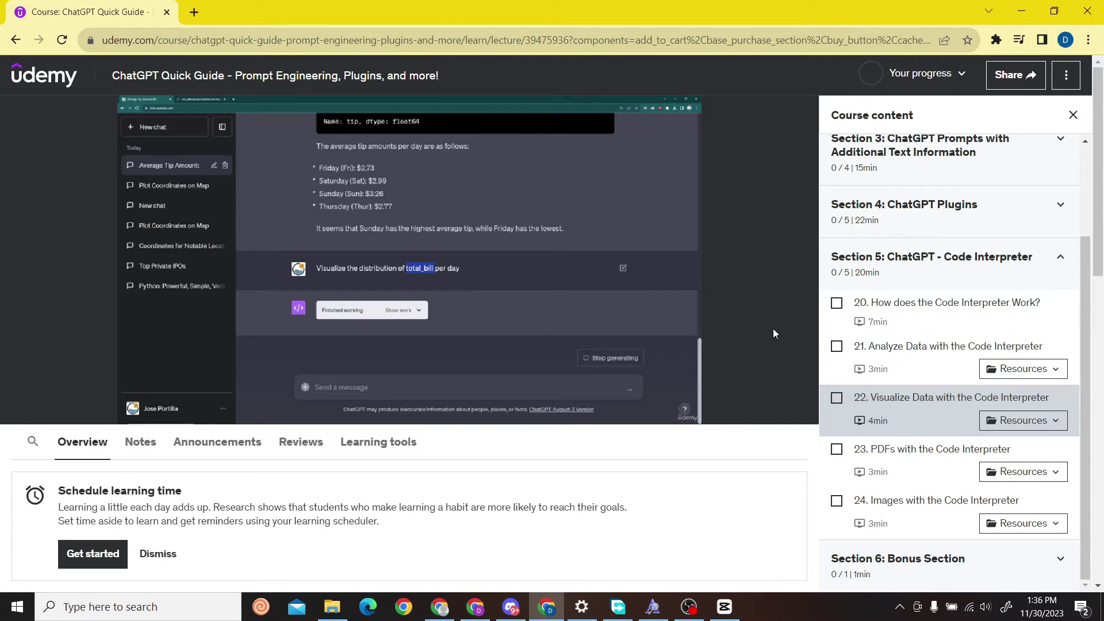
mouse_move(1, 1)
mouse_down()
mouse_move(1100, 566)
mouse_move(1101, 595)
mouse_up()
scroll(532, 268, down, 1)
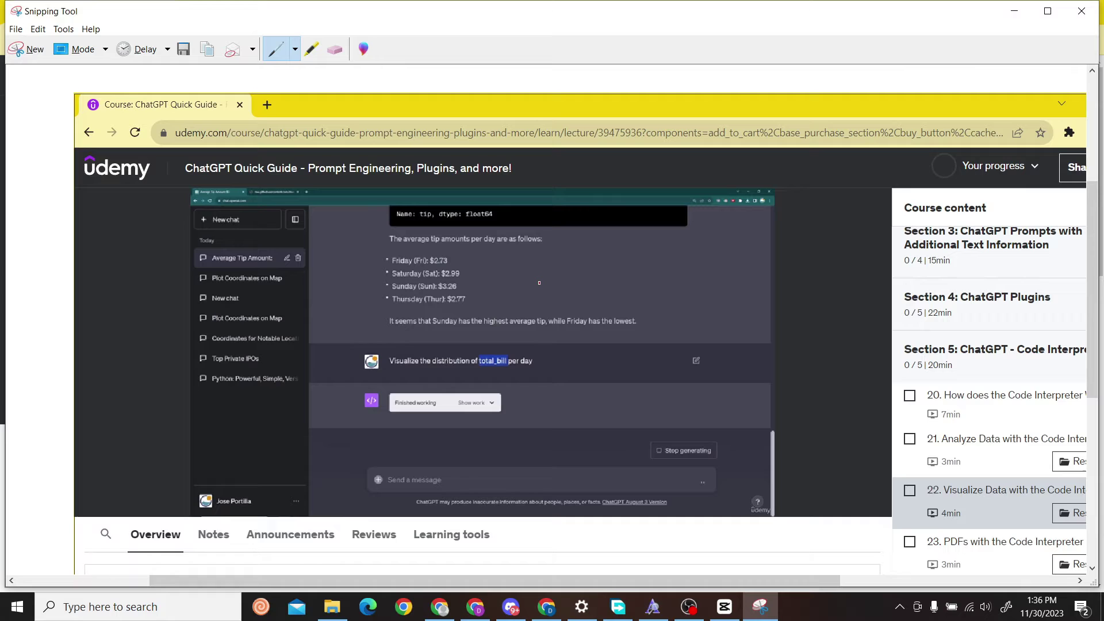
Bring up Save As for the snip, dismiss it, and minimize Snipping Tool
key(ctrl+s)
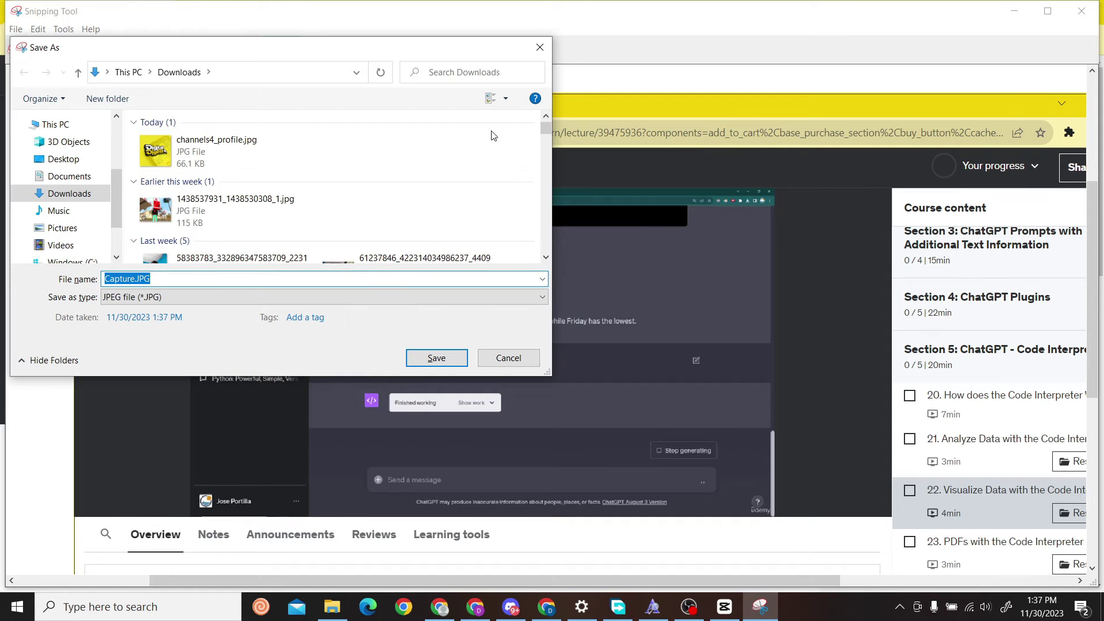
click(540, 47)
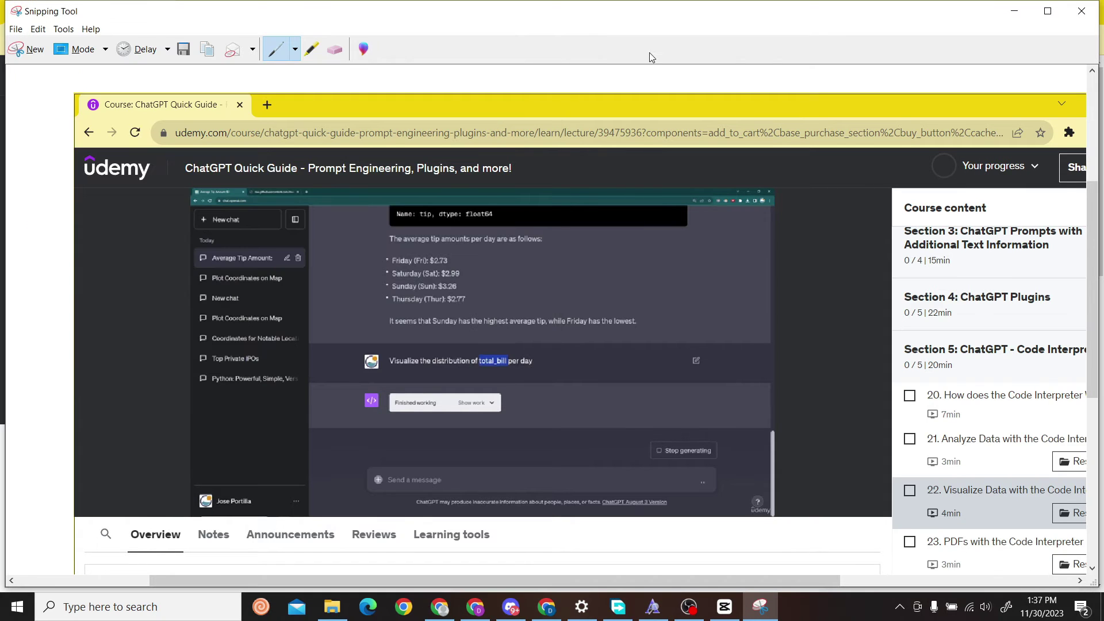
click(1014, 10)
mouse_move(584, 429)
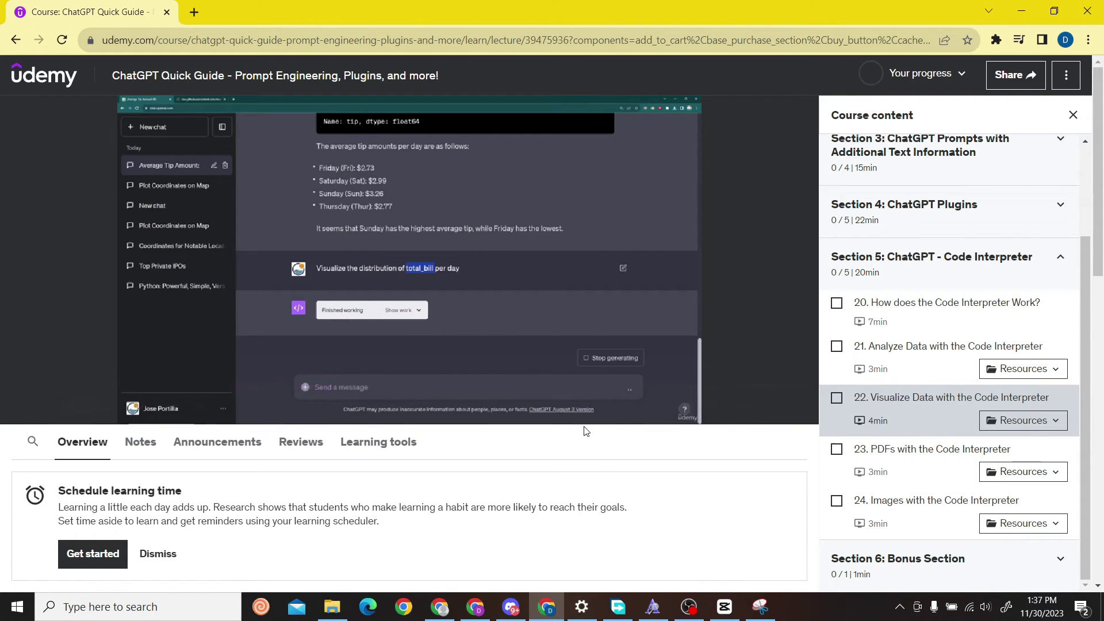
Load chrome://settings in a new Chrome tab
click(196, 15)
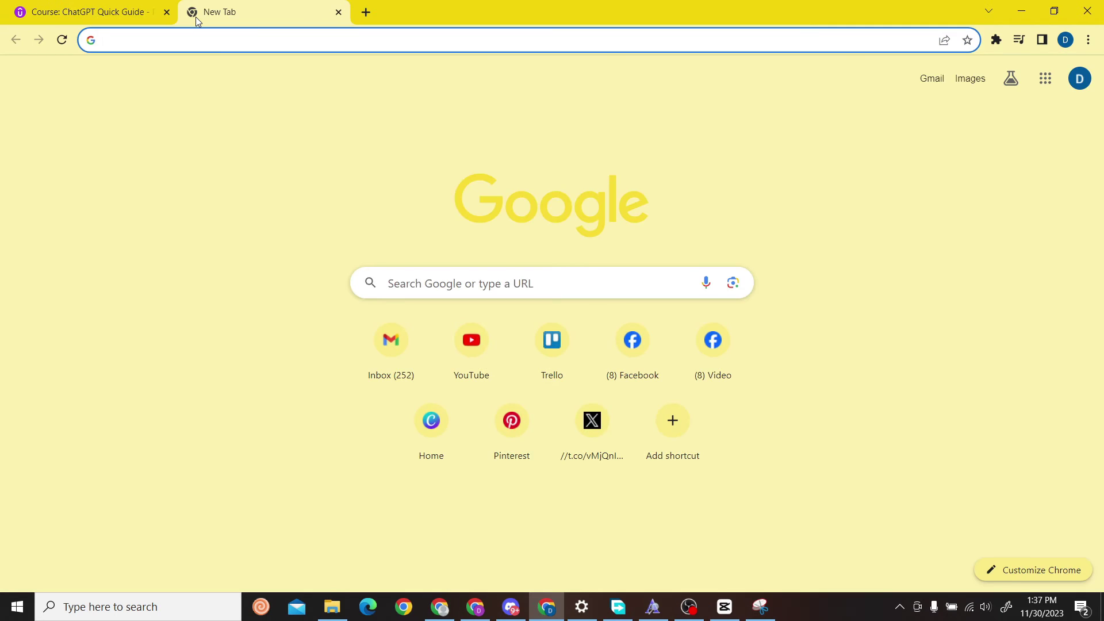
text(s)
key(BackSpace)
text(chrome)
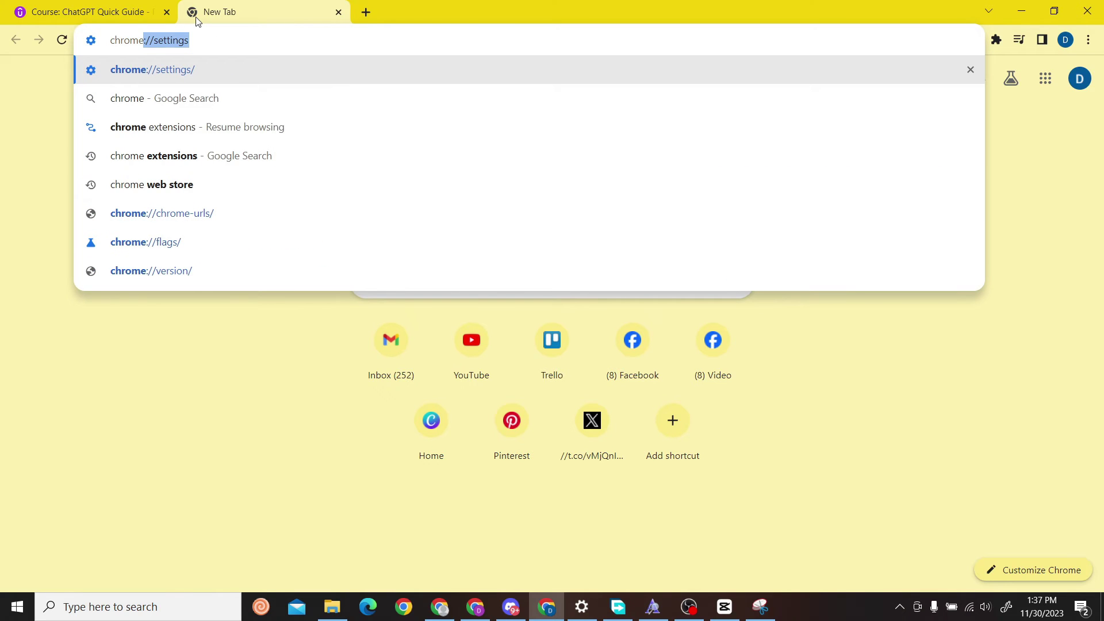
text(://s)
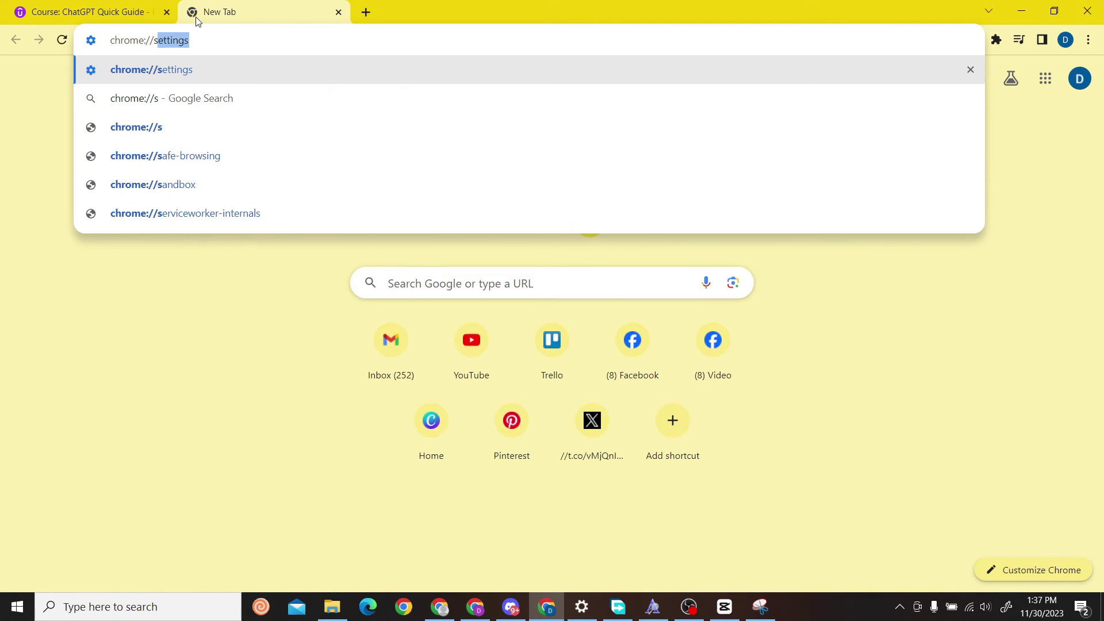
text(ettings)
key(Return)
text(hard)
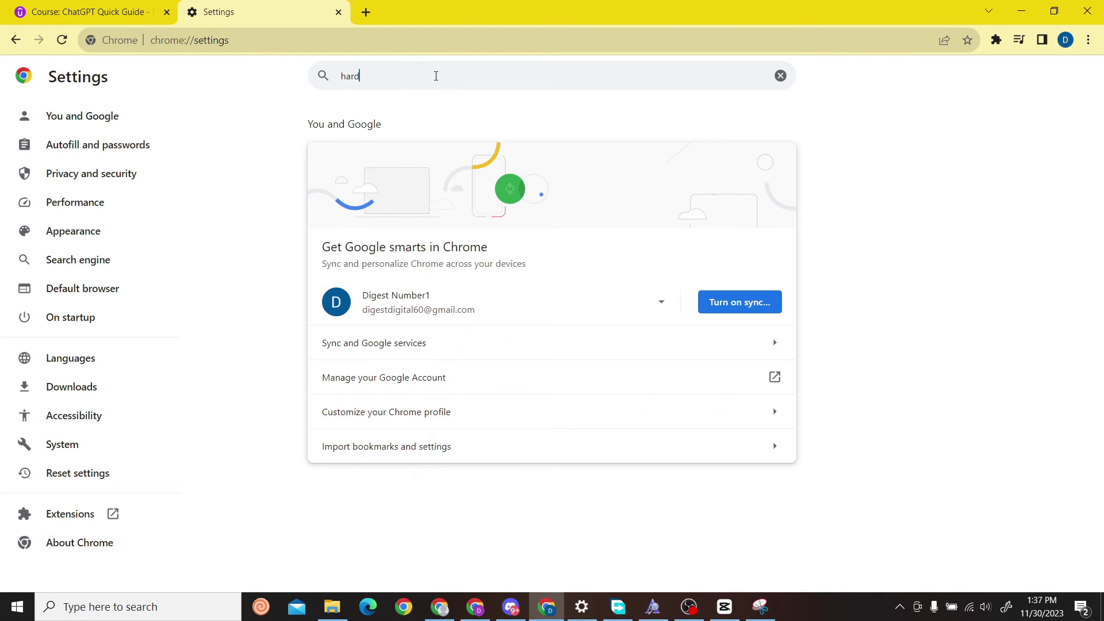
text(ware)
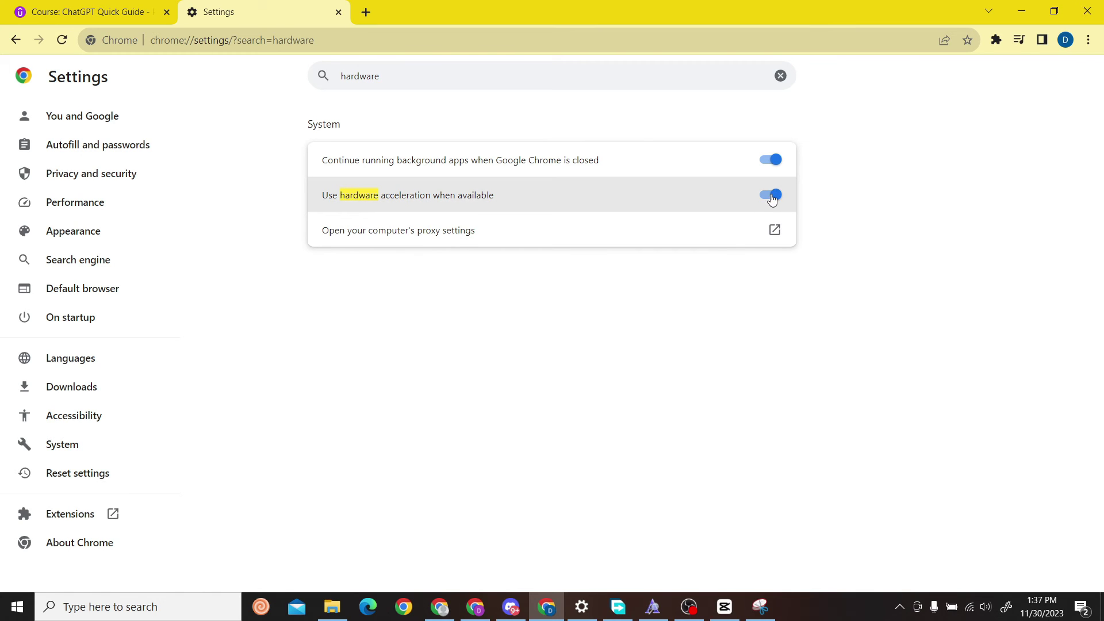
Toggle the 'Use hardware acceleration when available' setting
click(768, 197)
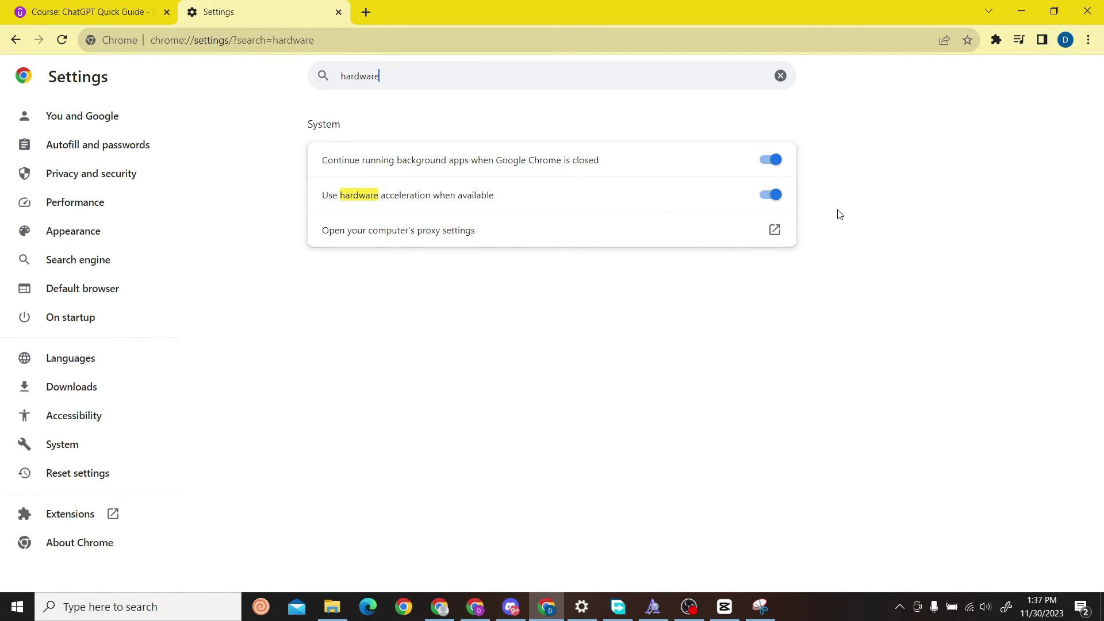
Switch back to the Udemy course tab with Ctrl+Tab
key(ctrl+Tab)
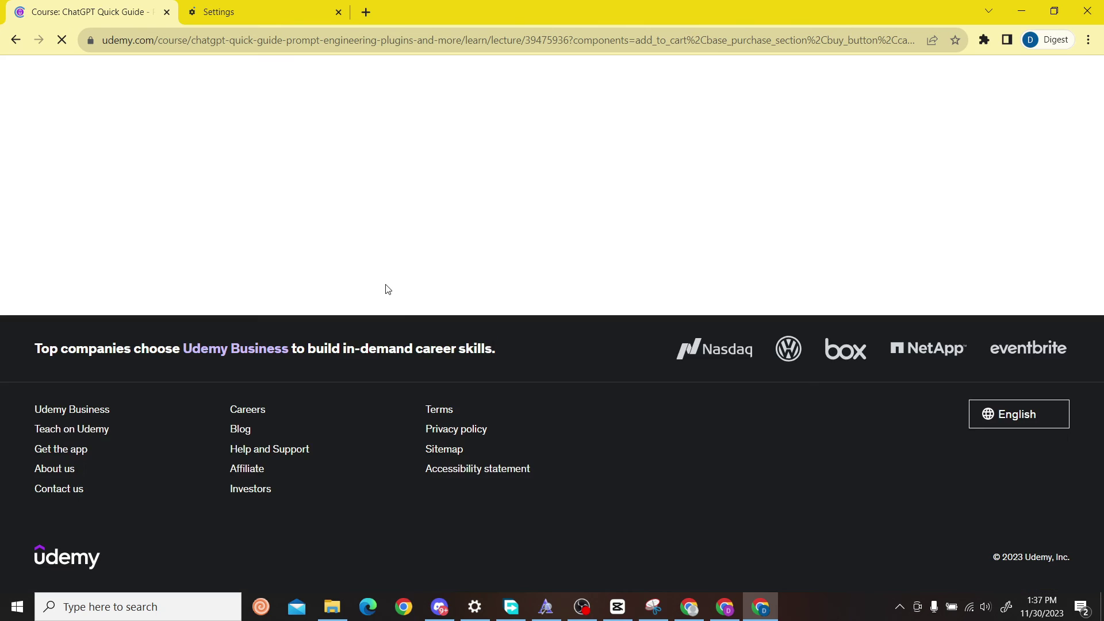